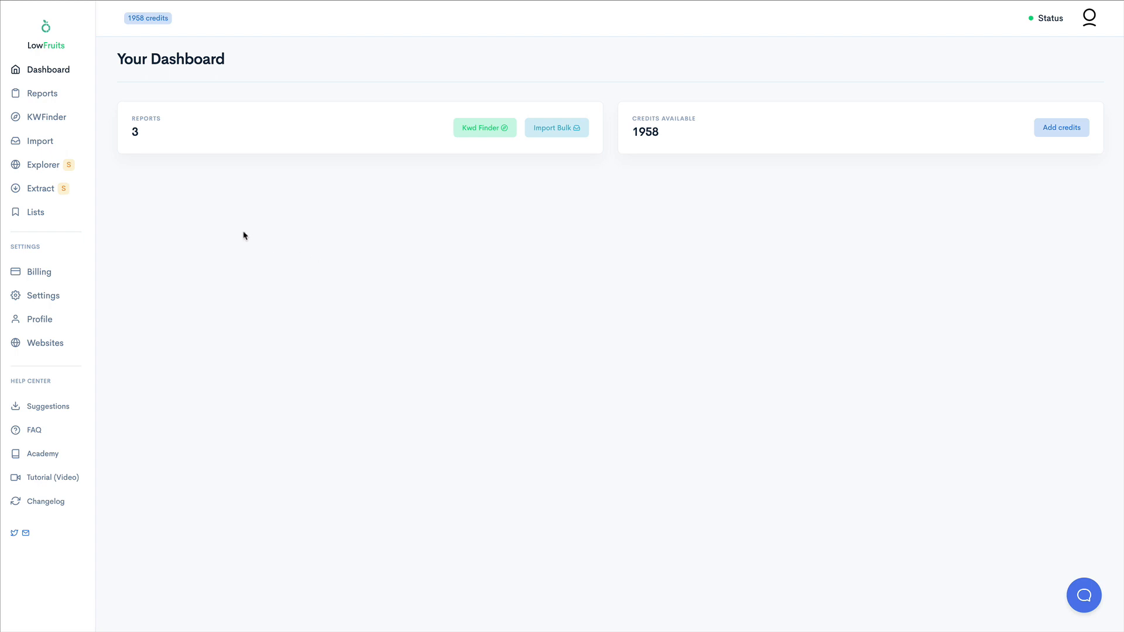
- Open the Weak Domain Explorer and search the websites for the topic "disc golf"
click(46, 170)
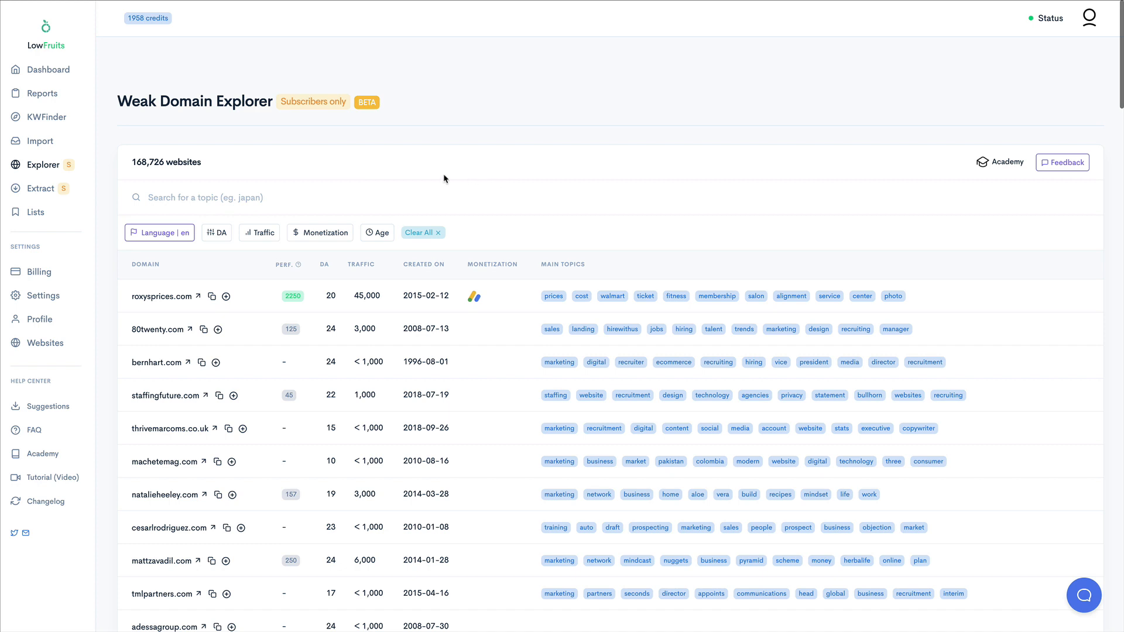
click(200, 198)
text(disc golf)
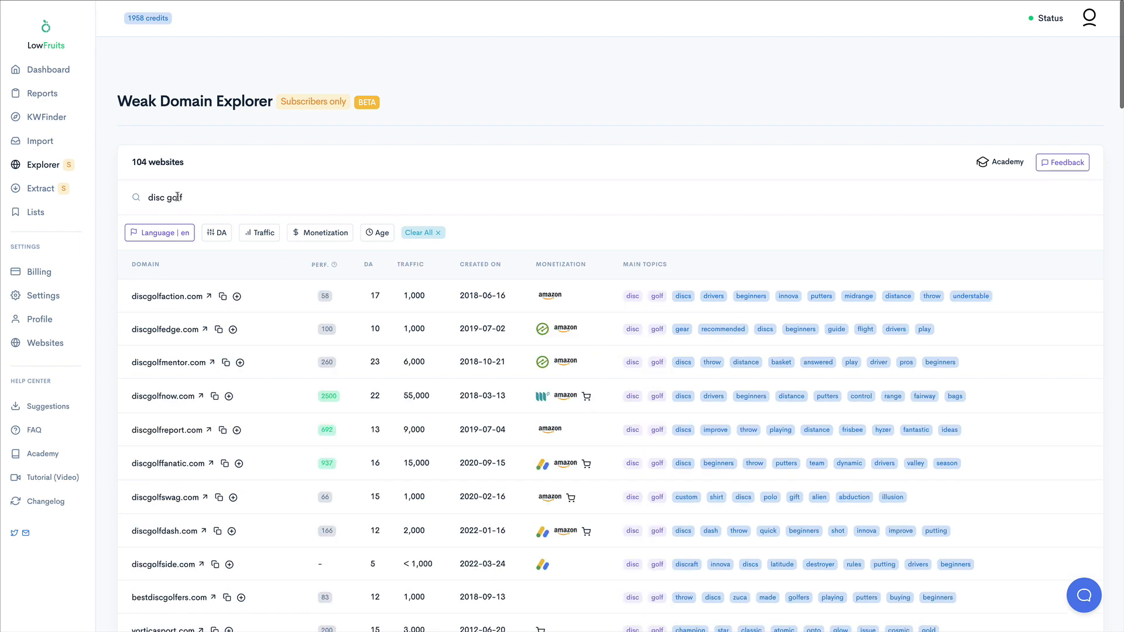
scroll(354, 115, down, 2)
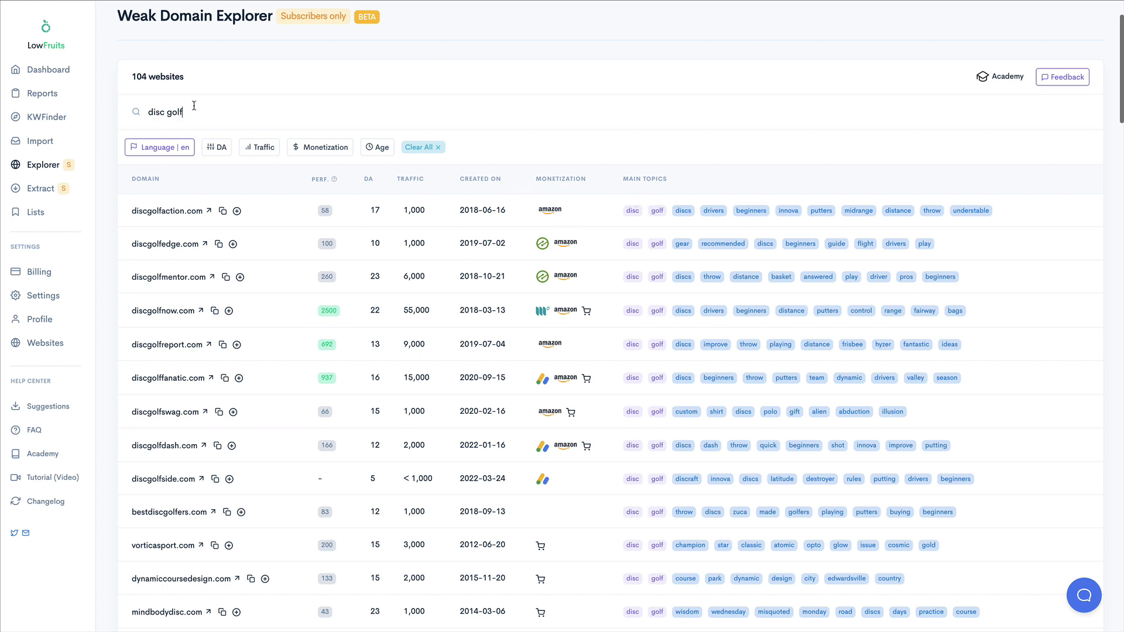
drag(147, 112, 194, 106)
text(japan tokyo)
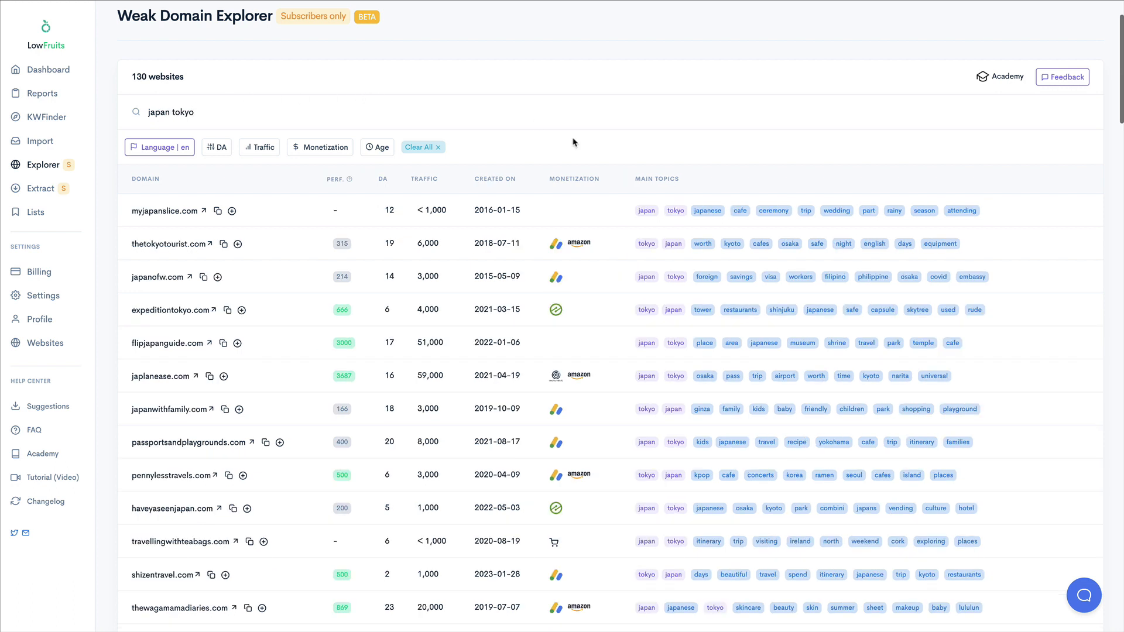
key(ctrl+z)
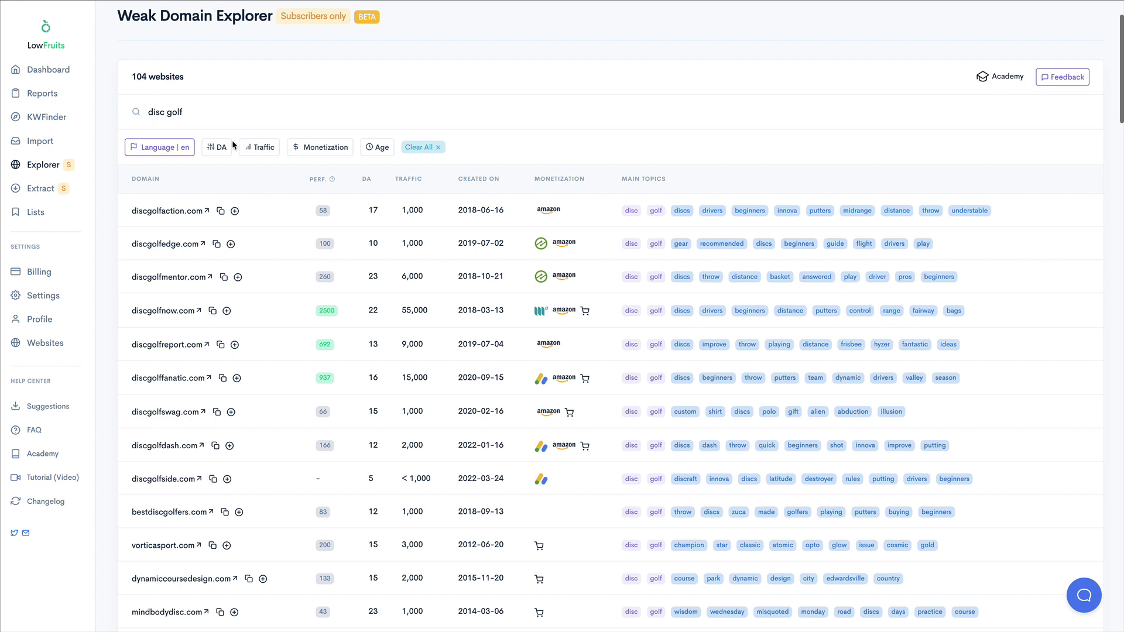
- Filter the disc golf websites to a maximum domain authority (DA) of 15
click(216, 150)
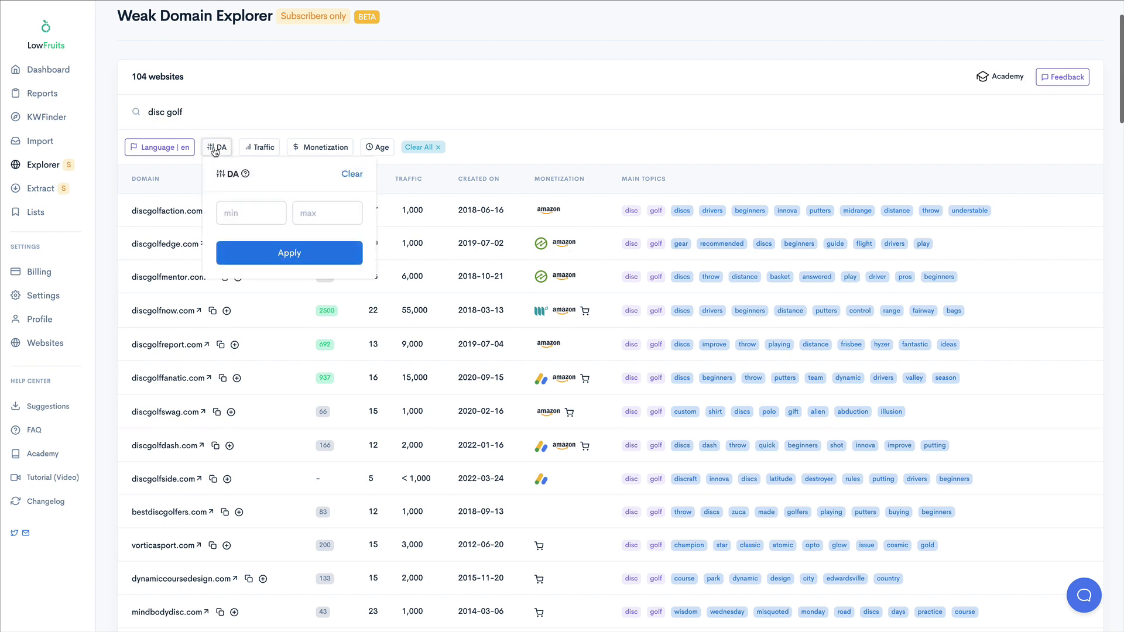
click(314, 212)
text(15)
click(287, 255)
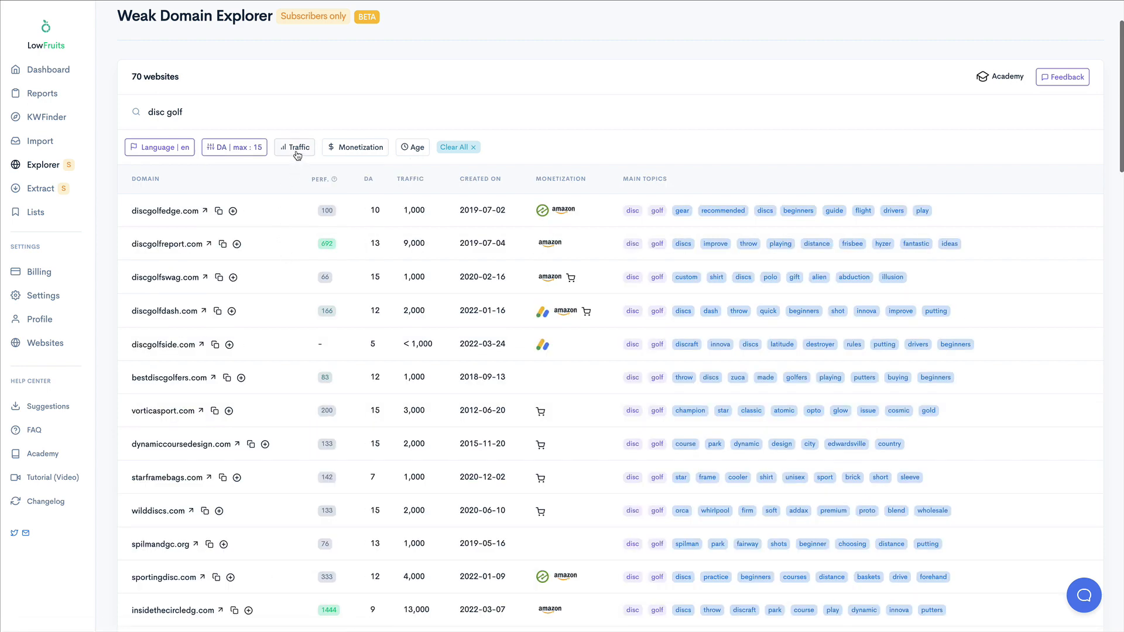
- Filter the websites to a minimum traffic of 1000
click(297, 151)
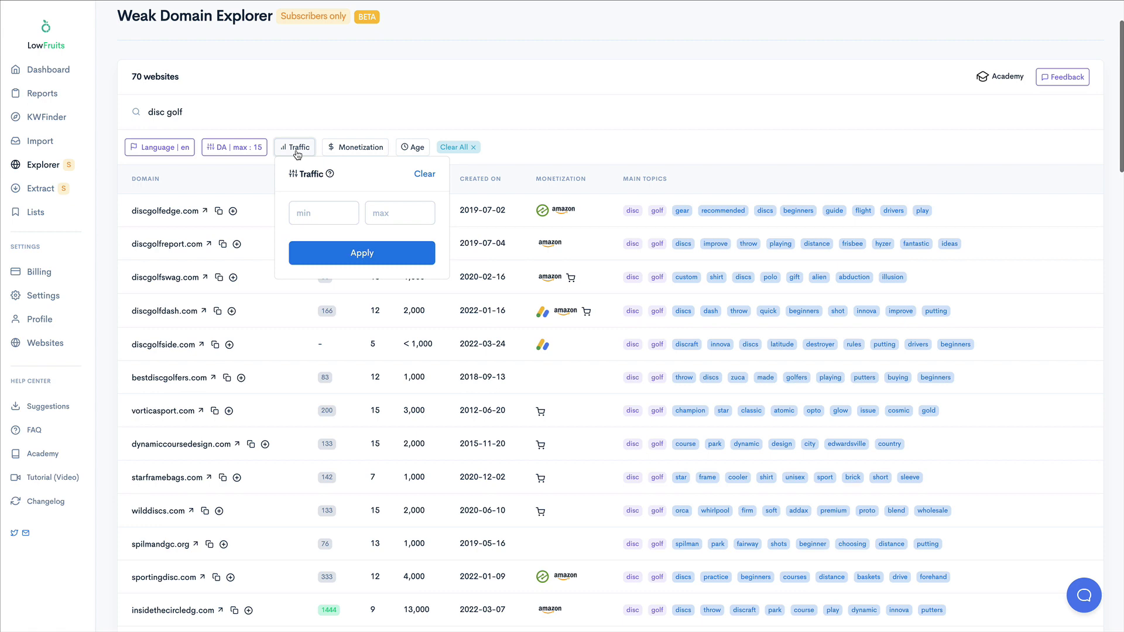
click(319, 216)
text(1000)
click(326, 246)
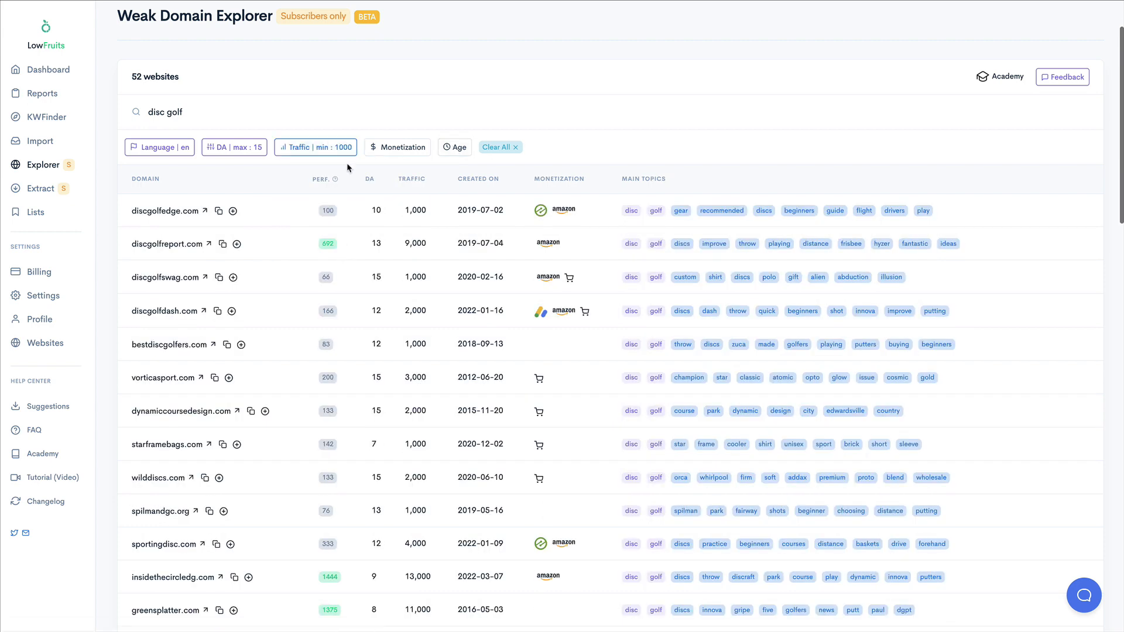
- Limit the websites to domains less than 3 years old
click(458, 152)
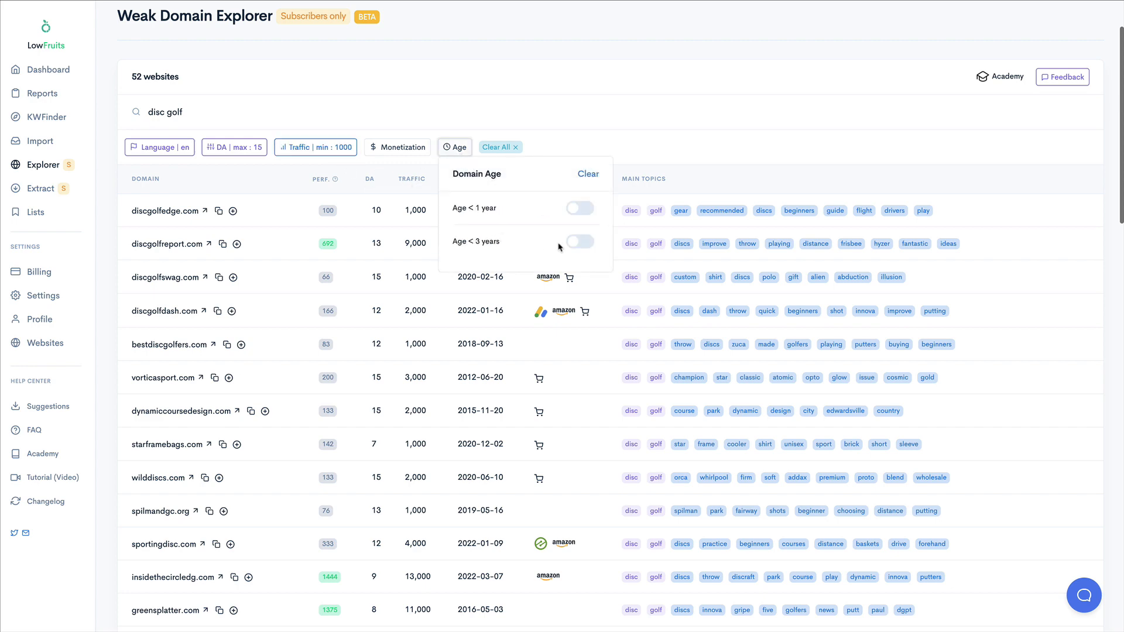
click(580, 245)
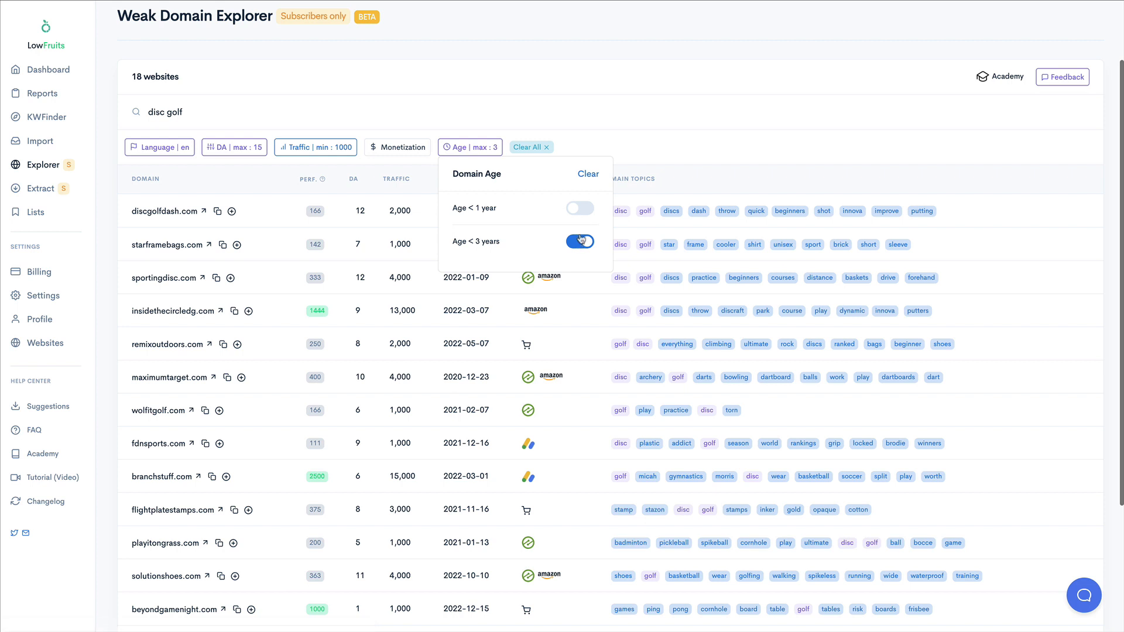
click(637, 147)
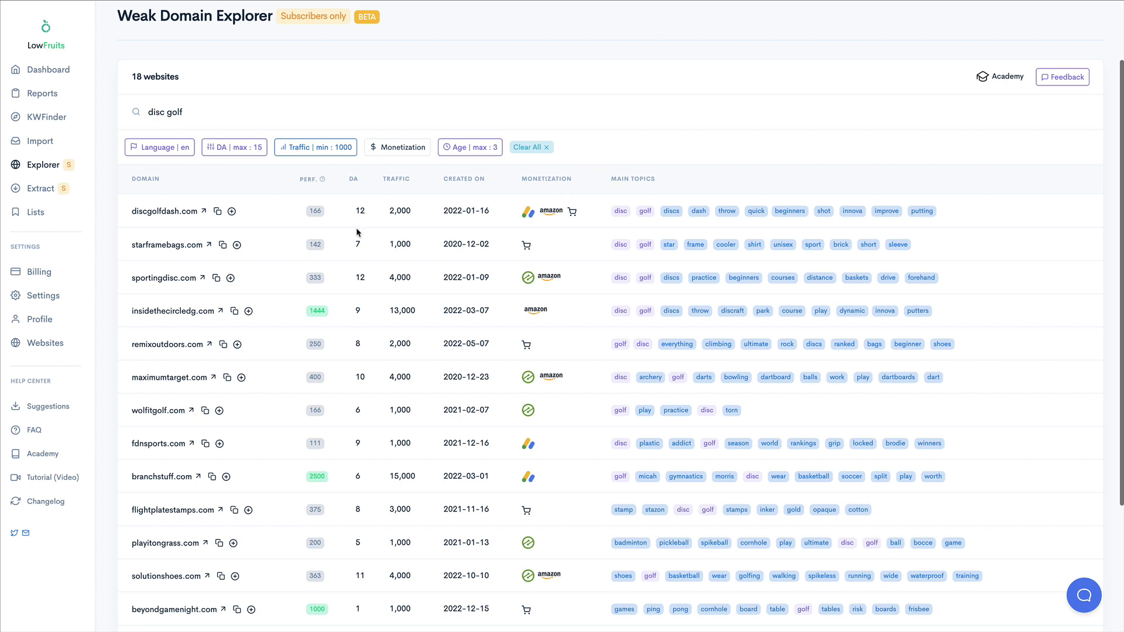
- Add the first nine websites listed, from discgolfdash.com through branchstuff.com, to the extraction list
click(232, 211)
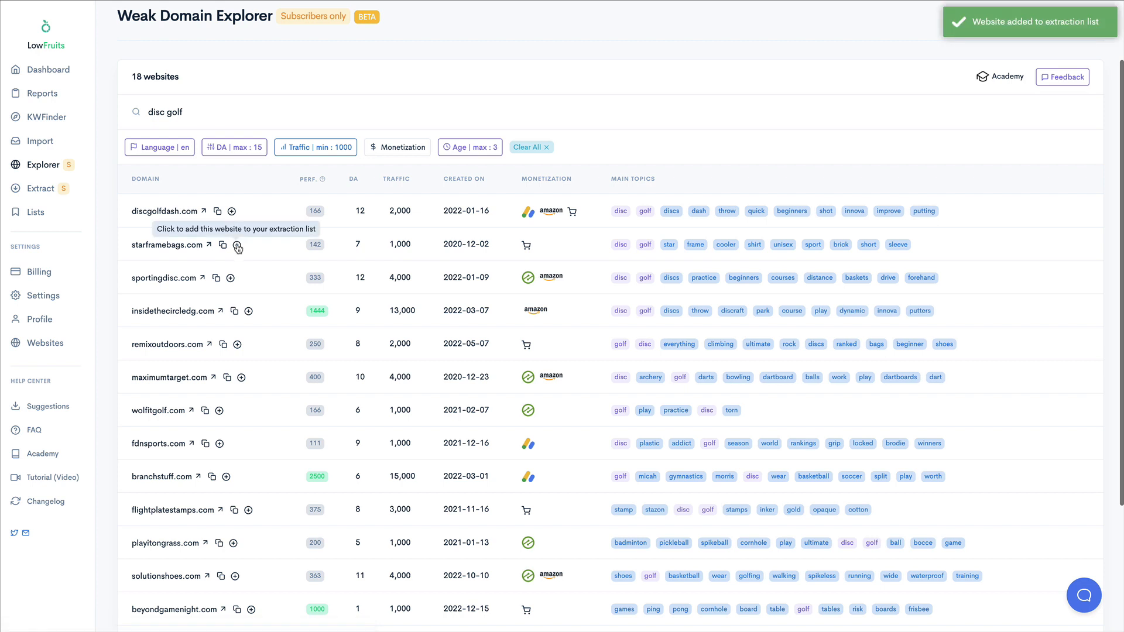
click(237, 245)
click(230, 277)
click(248, 310)
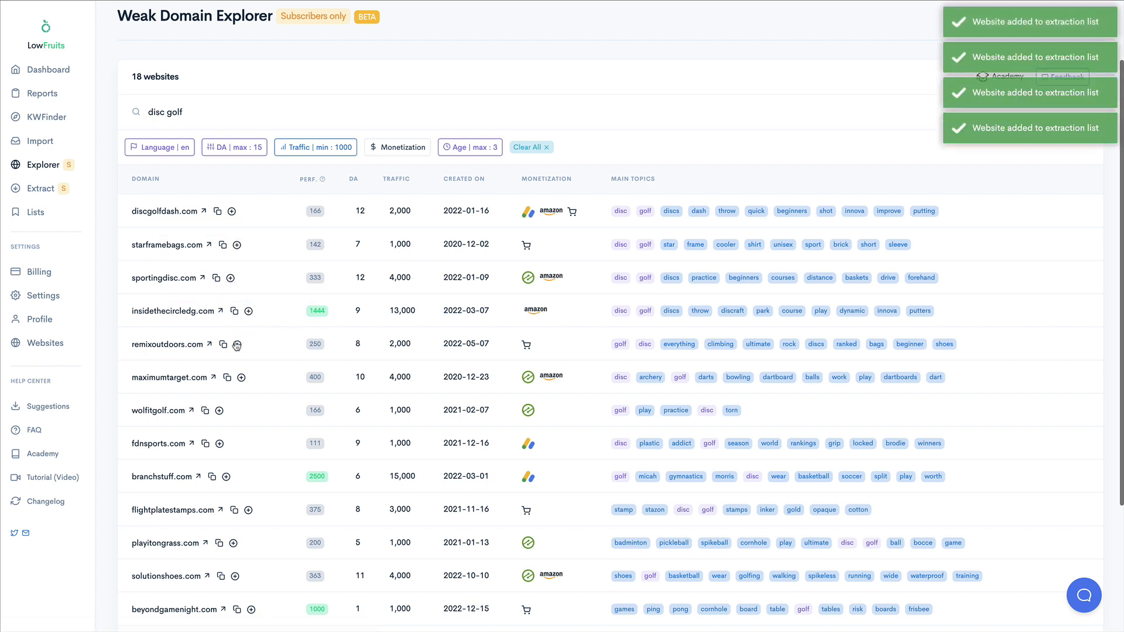
click(241, 376)
click(219, 410)
click(220, 443)
click(226, 476)
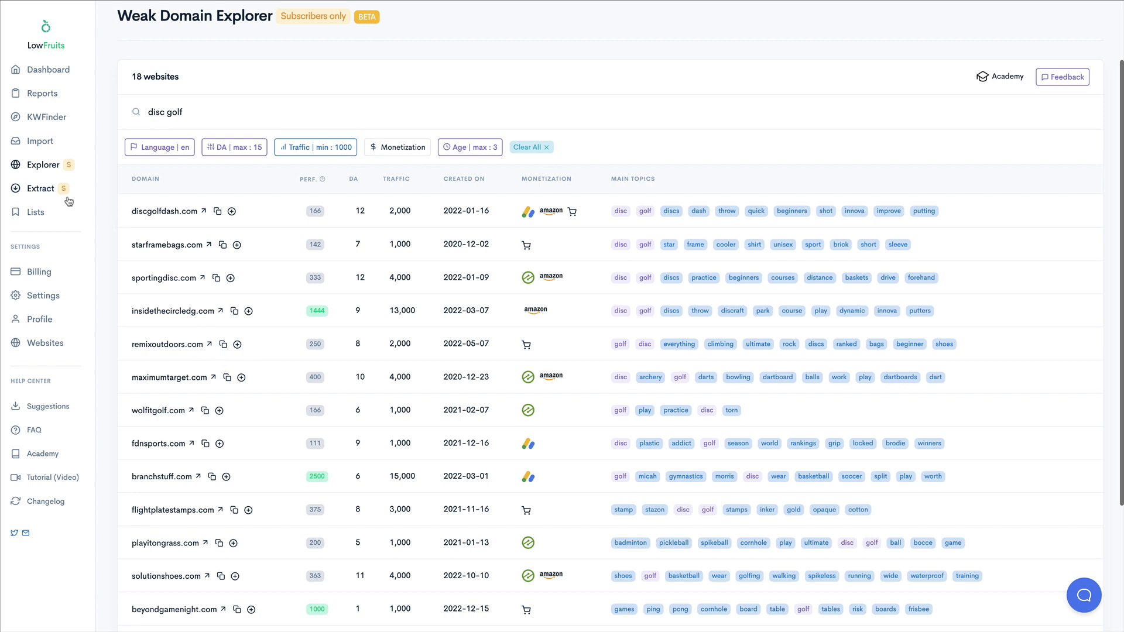
- Run a Ranking extraction of the keywords for the domains in the extraction list
click(42, 194)
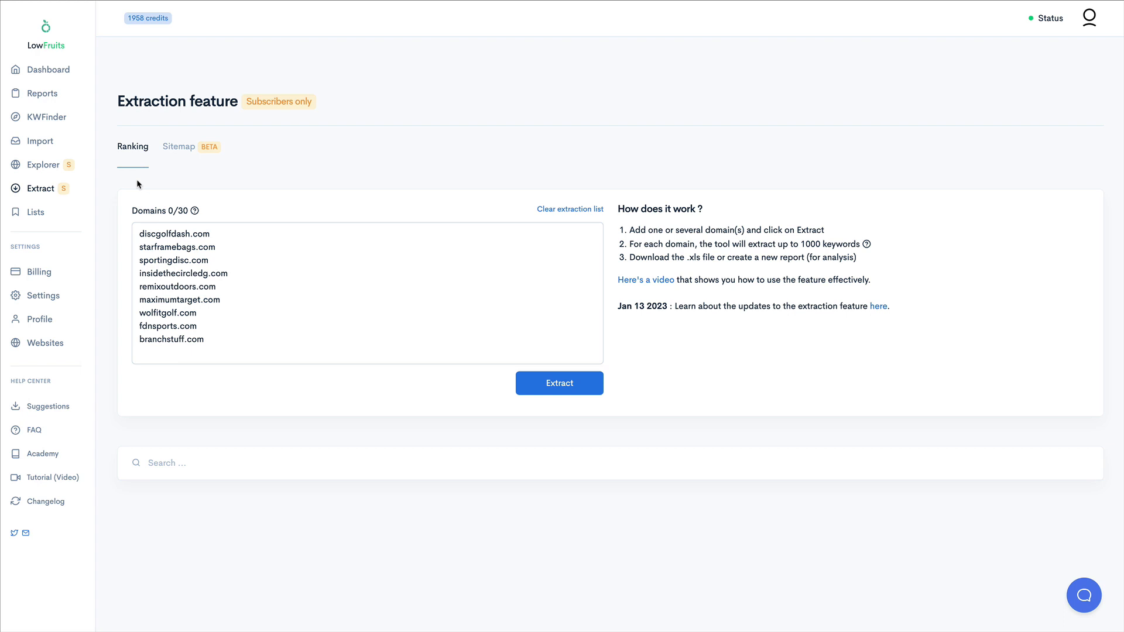
click(178, 147)
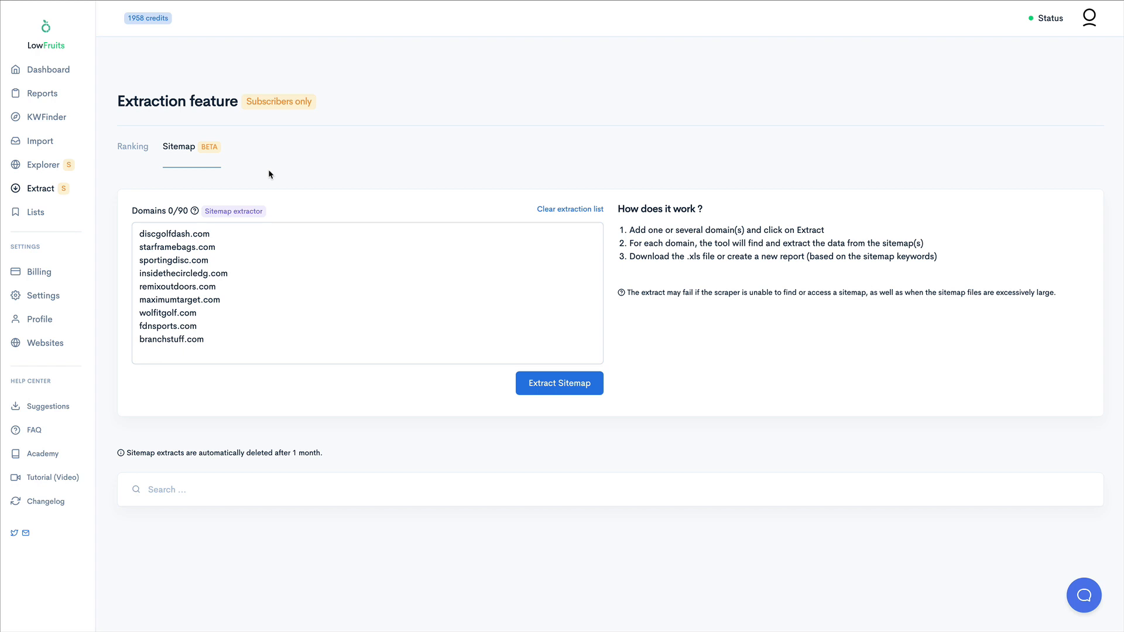
click(134, 148)
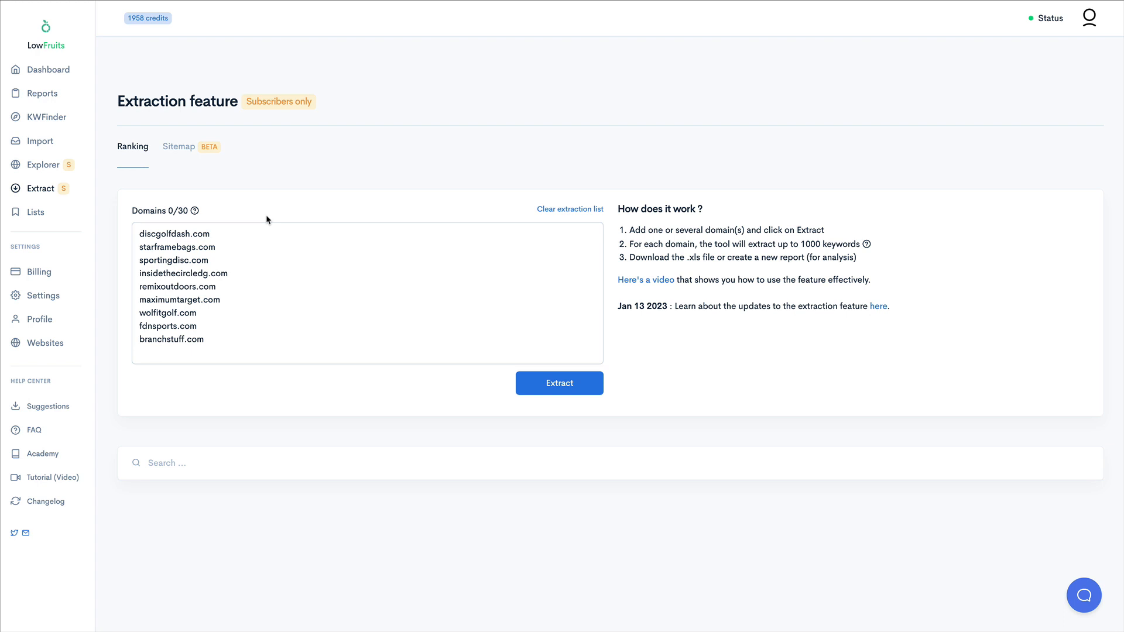
click(556, 384)
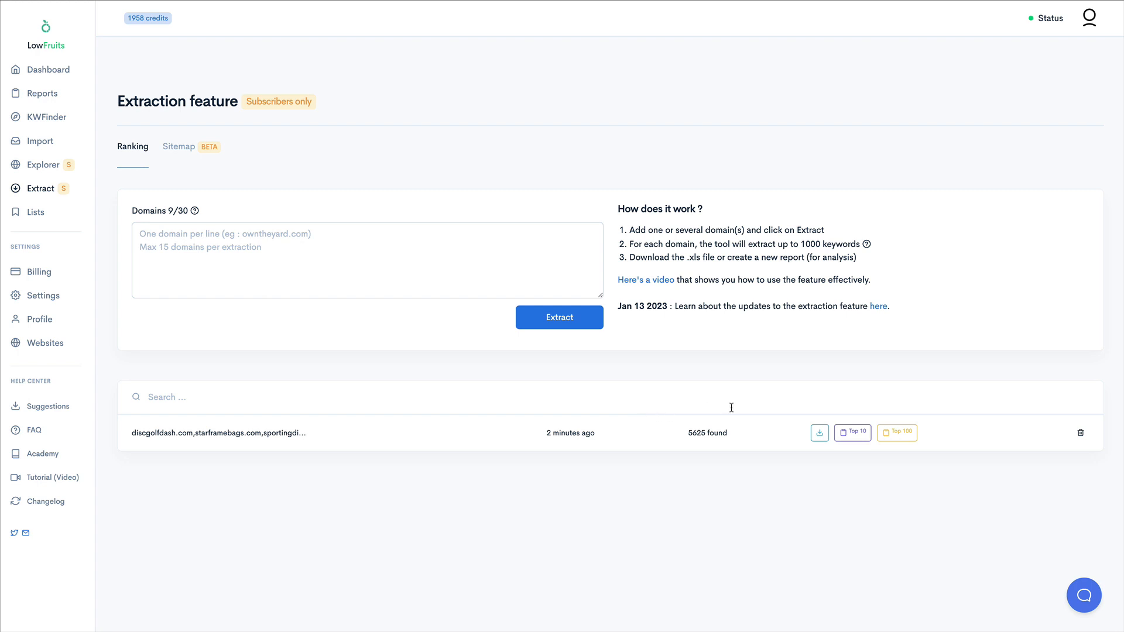
- Create a report from the extraction's Top 10 keywords with Analyze all turned off, and fetch the keywords' search volumes
click(850, 438)
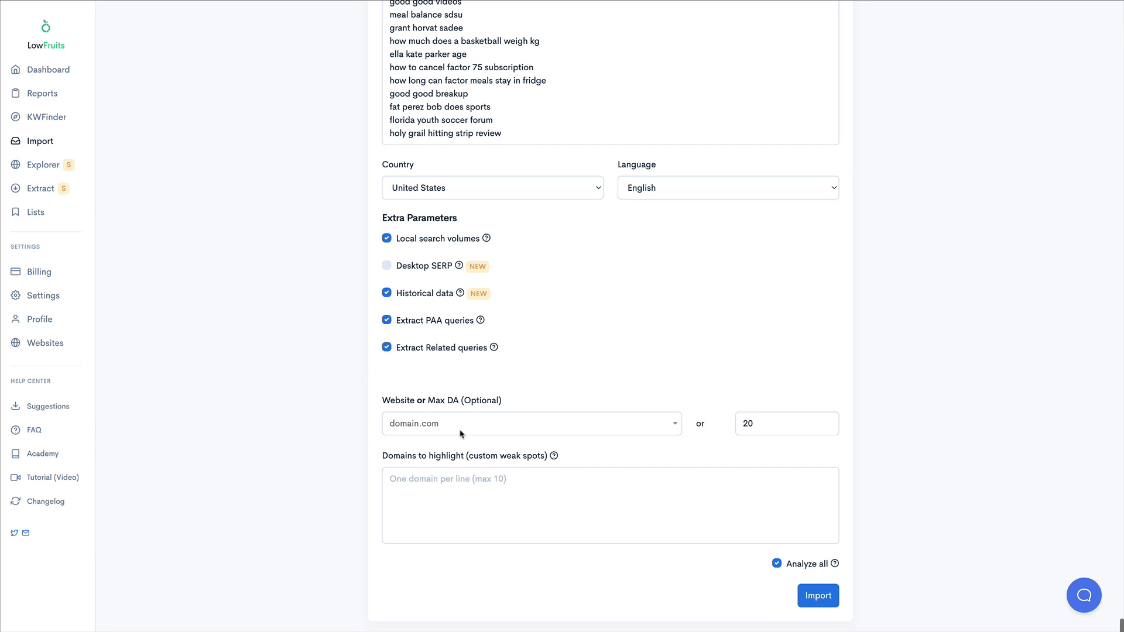
click(777, 564)
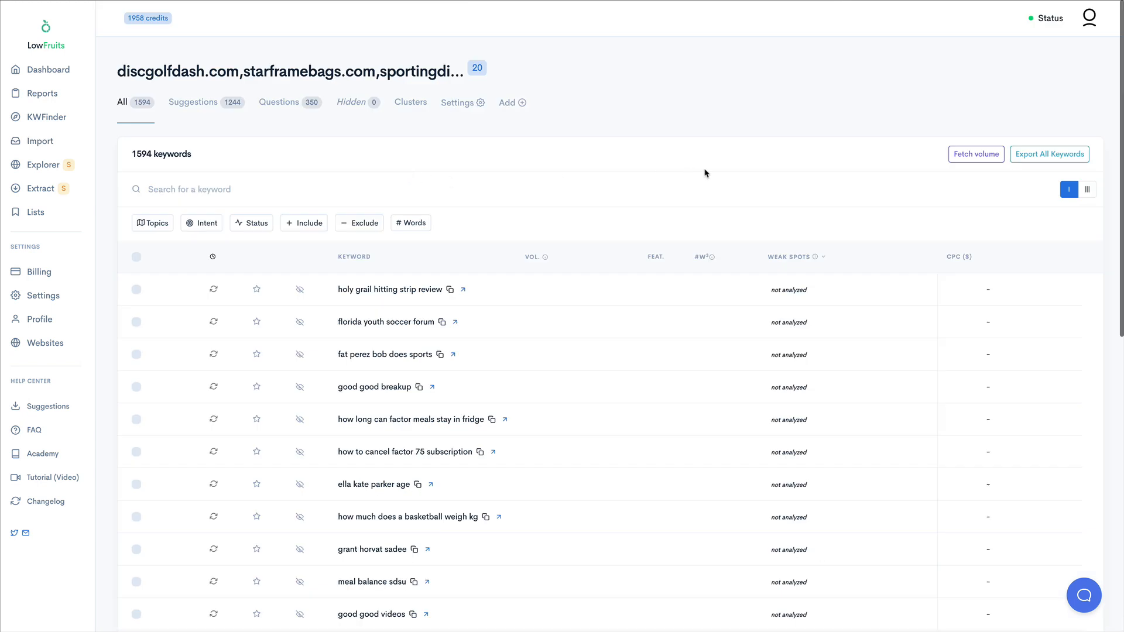
click(961, 157)
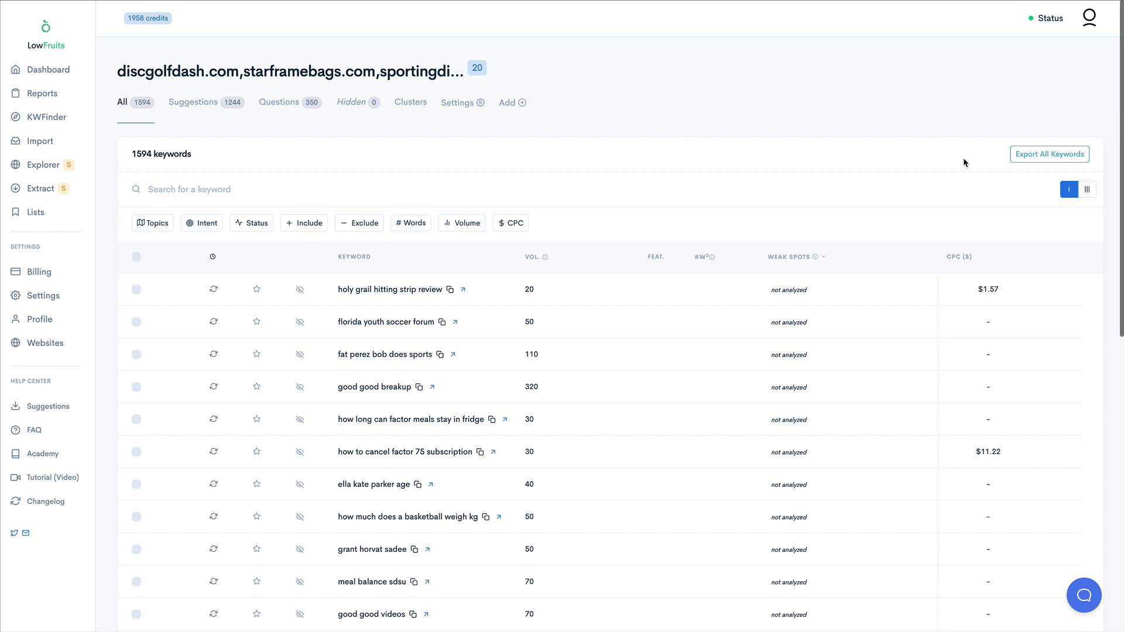
- Narrow the report to question keywords matching "golf" within the Disc topic
click(156, 225)
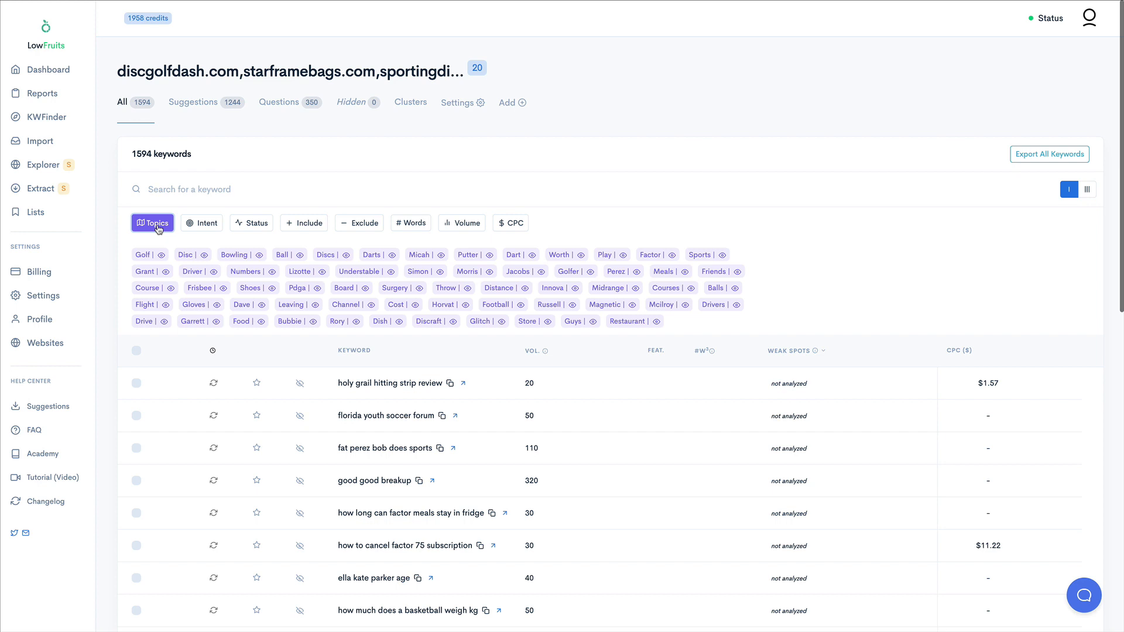
click(156, 225)
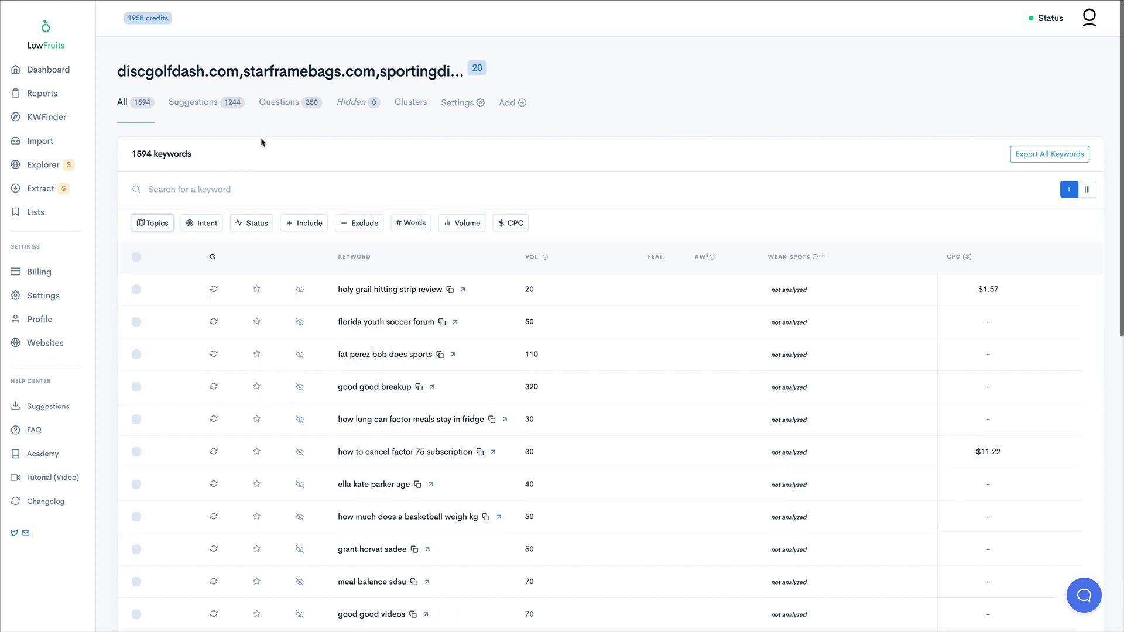
click(280, 103)
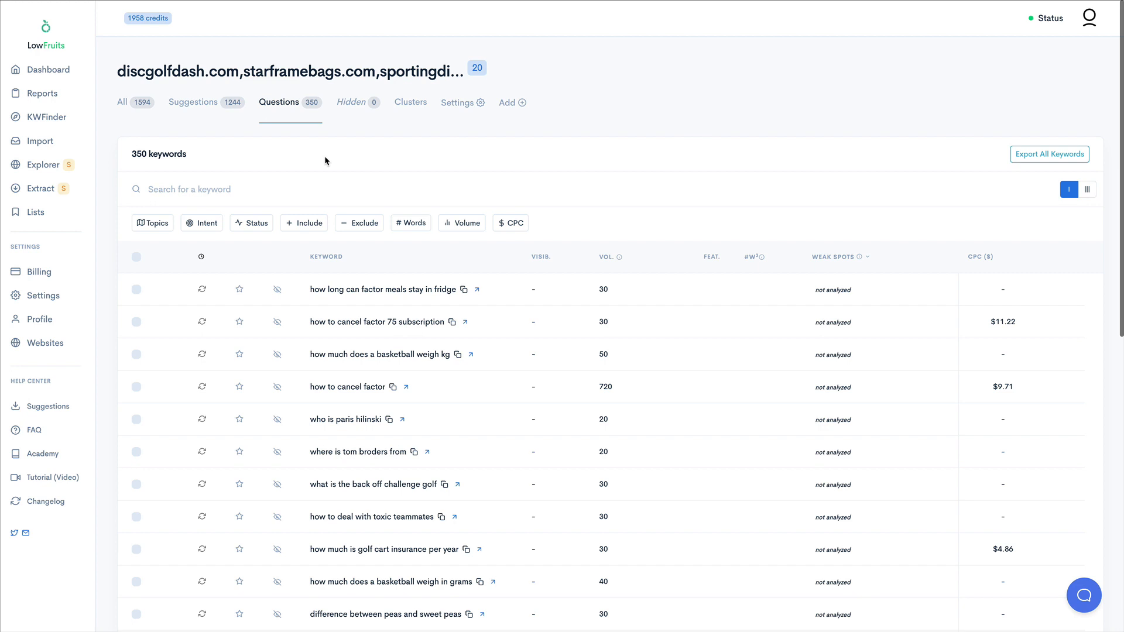
click(226, 189)
text(golf)
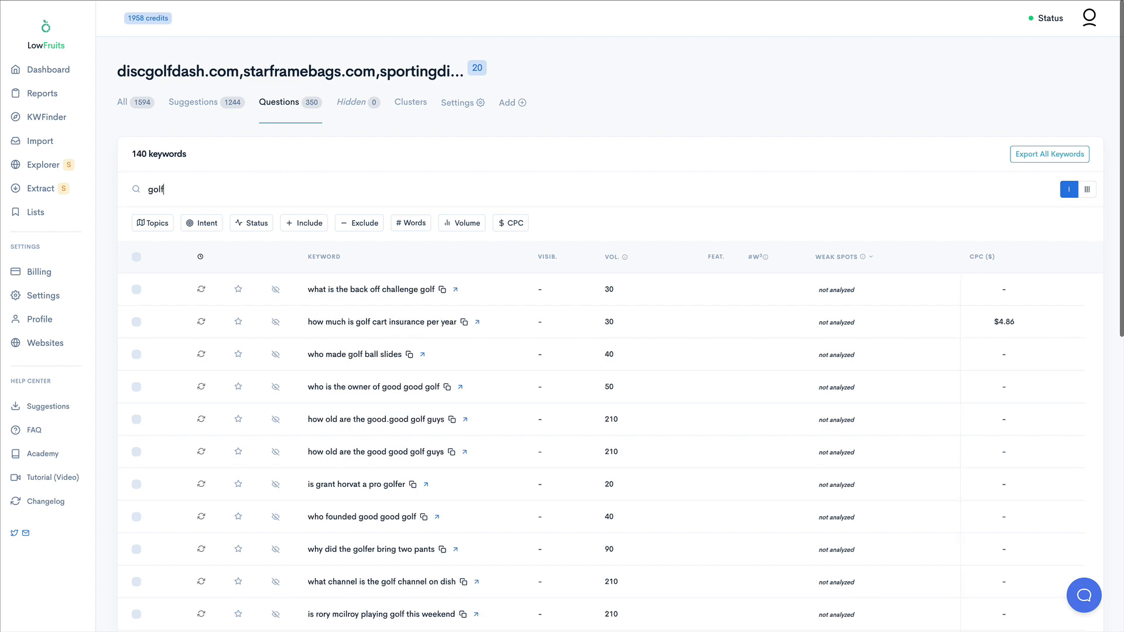
click(153, 223)
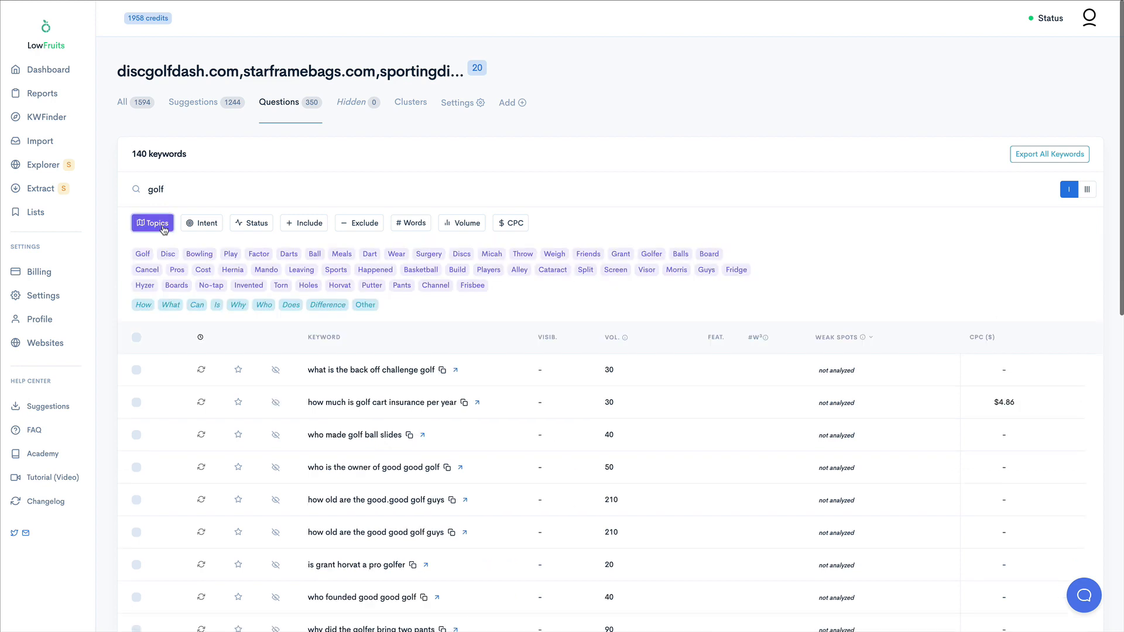
click(168, 254)
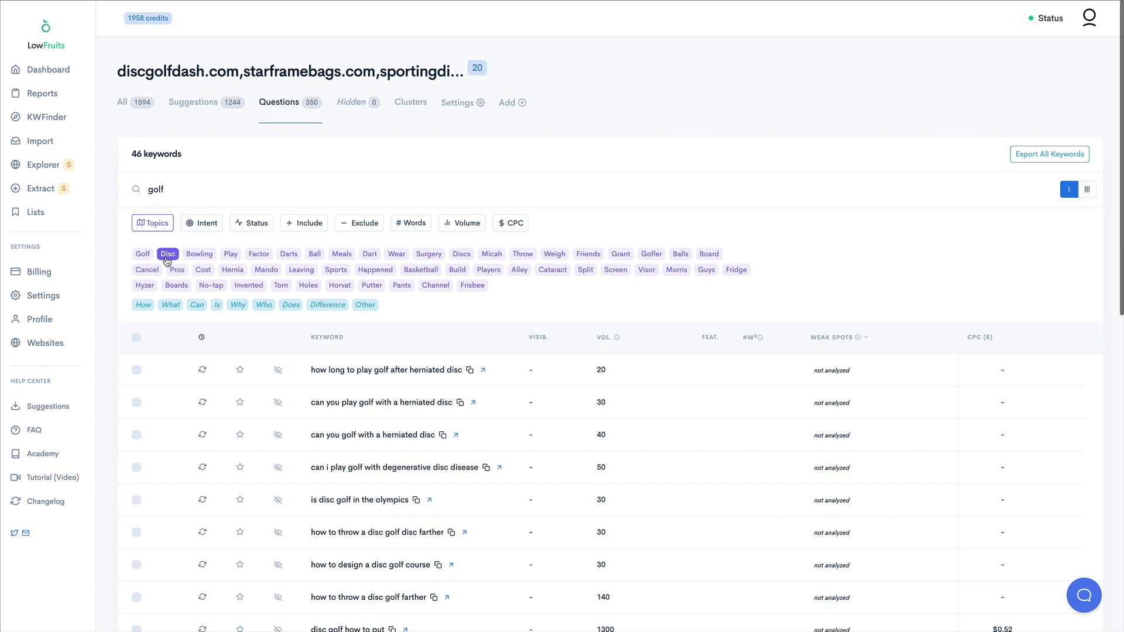
- Select the filtered keywords on all pages and start the SERP extraction for them
click(135, 341)
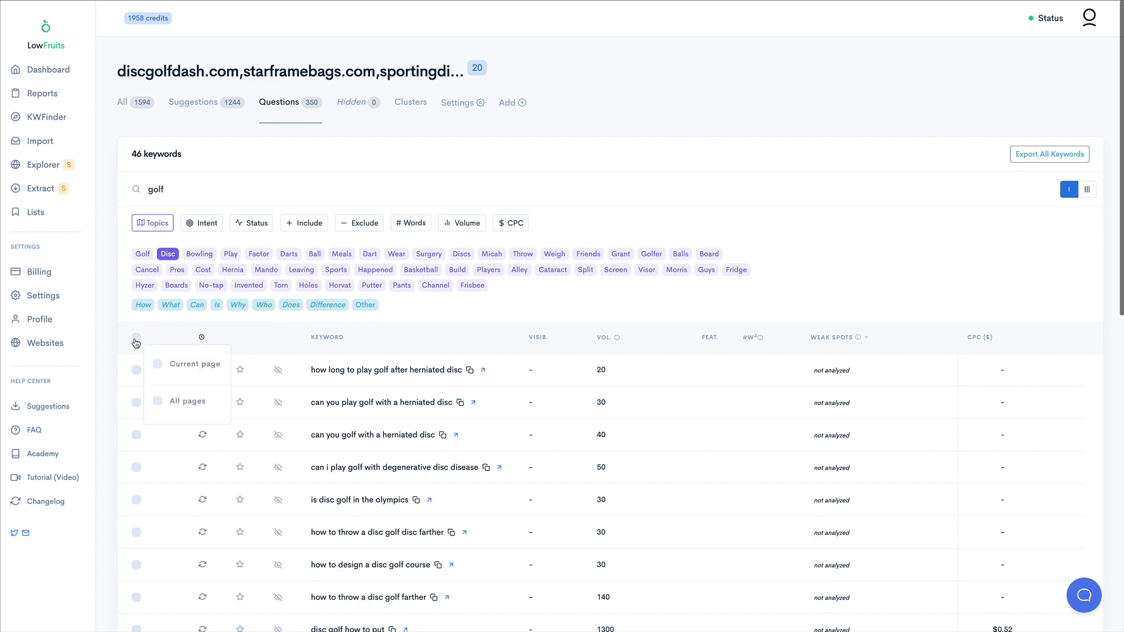
click(158, 401)
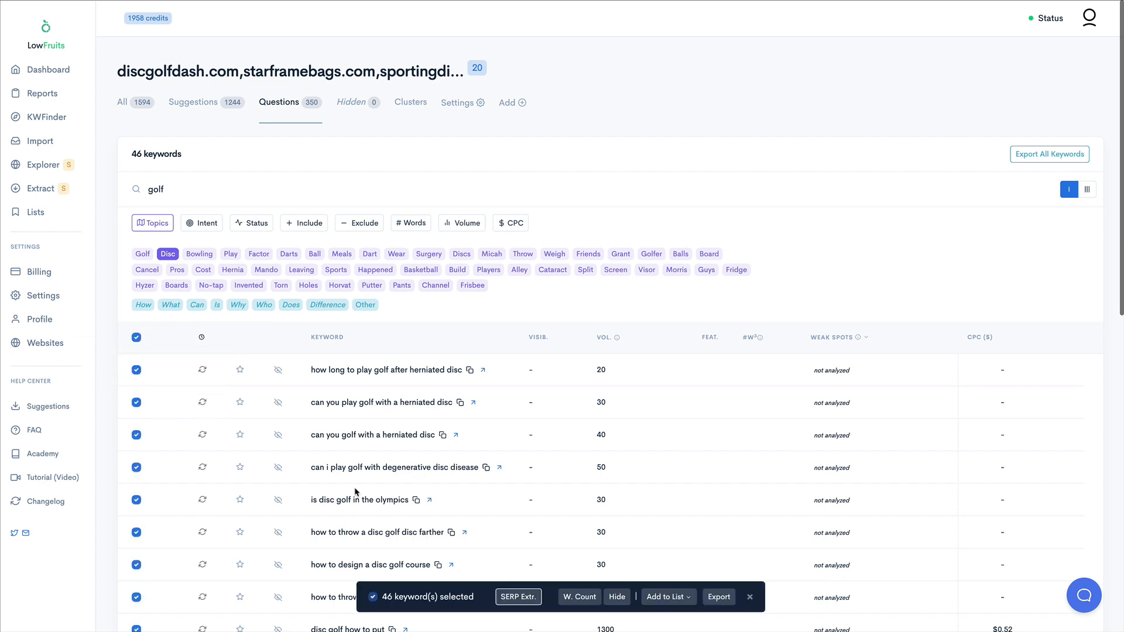
click(511, 597)
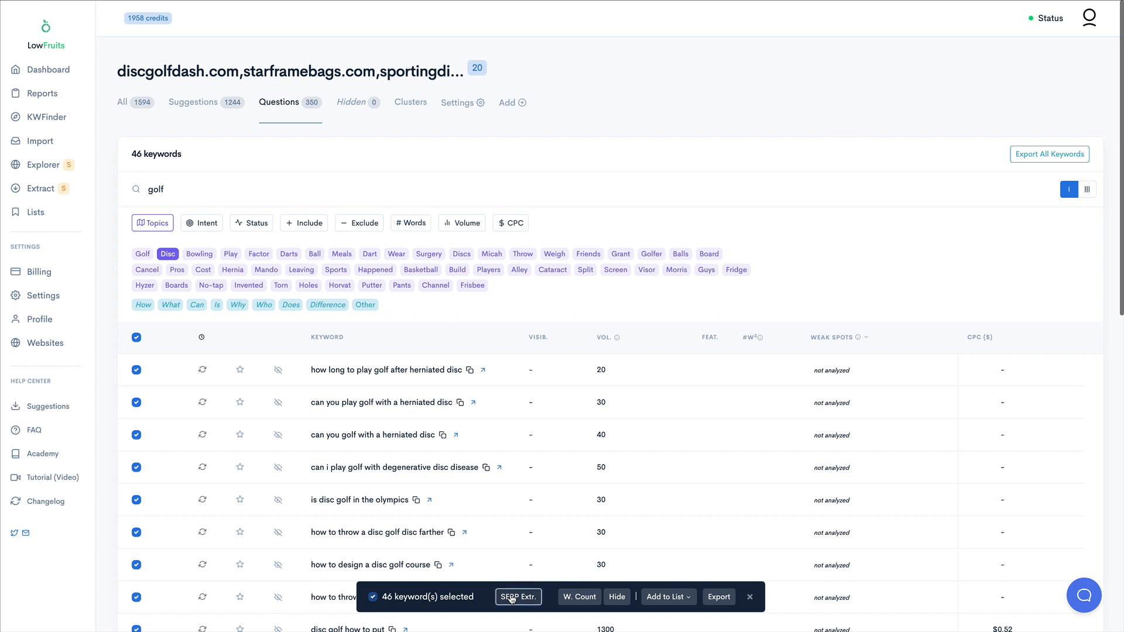